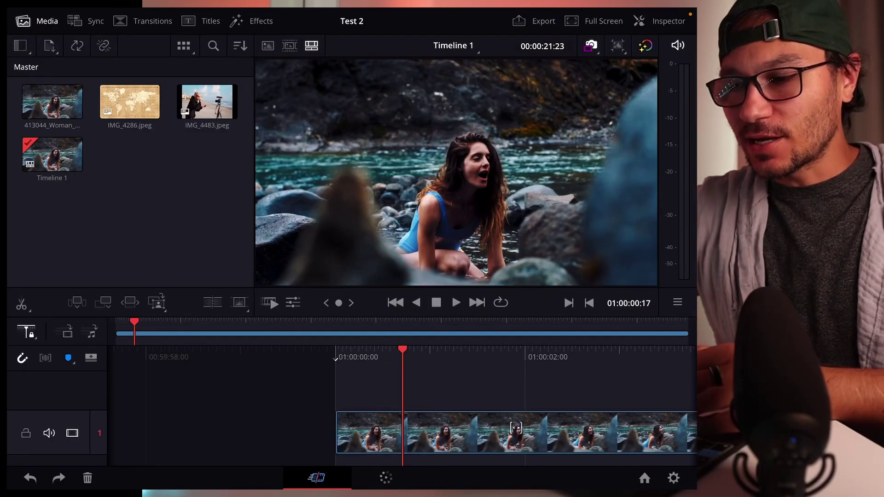
- Move the river clip's project from the editing view to the Color page
{"action": "left_click", "coordinate": [385, 478]}
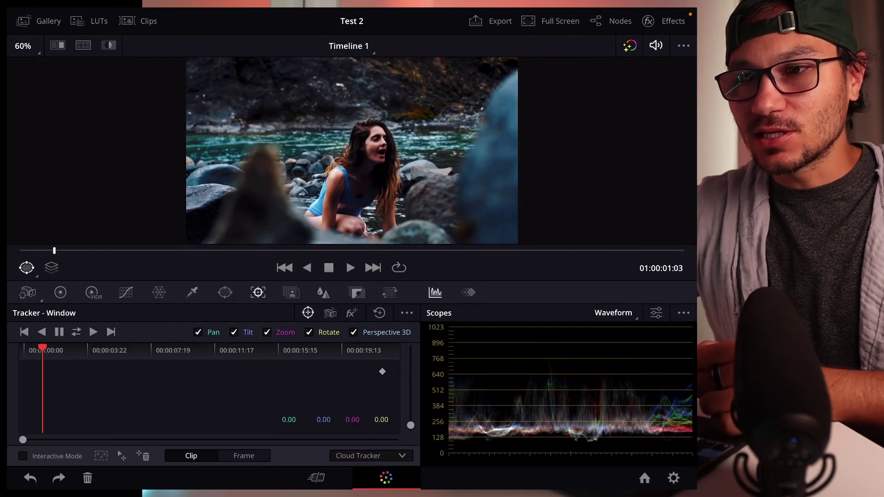
- Open the Phoenix LUT library, enable split-screen comparison, and list its comparison modes
{"action": "left_click", "coordinate": [92, 20]}
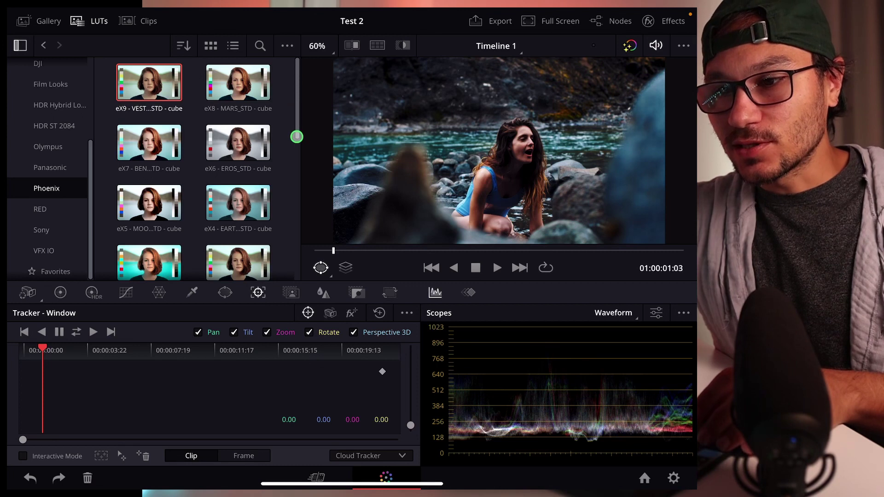
{"action": "left_click_drag", "start_coordinate": [296, 137], "coordinate": [297, 229]}
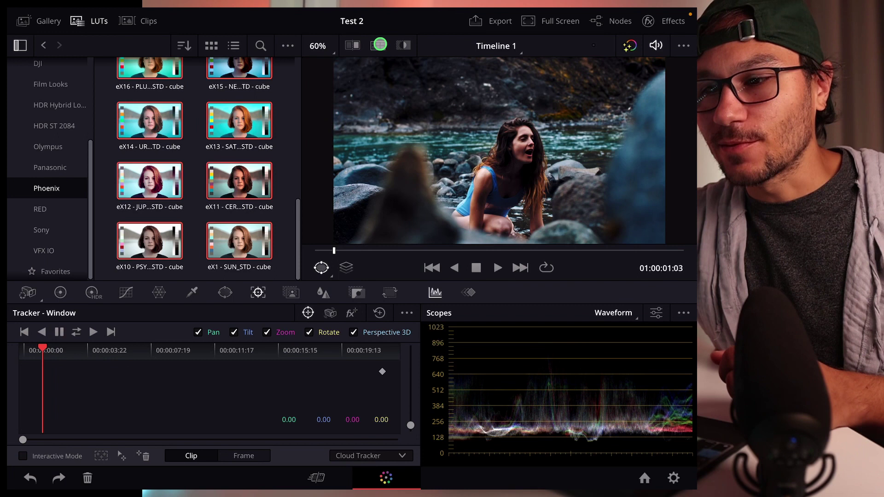
{"action": "left_click", "coordinate": [379, 46]}
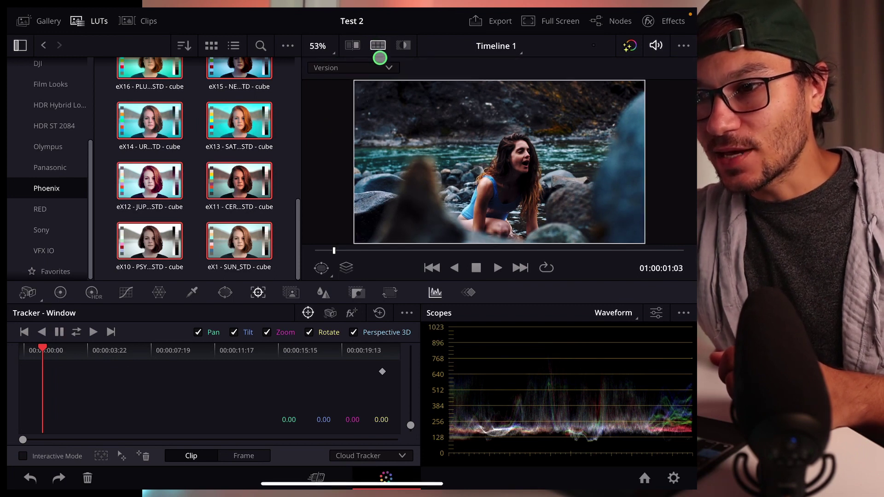
{"action": "left_click", "coordinate": [361, 66]}
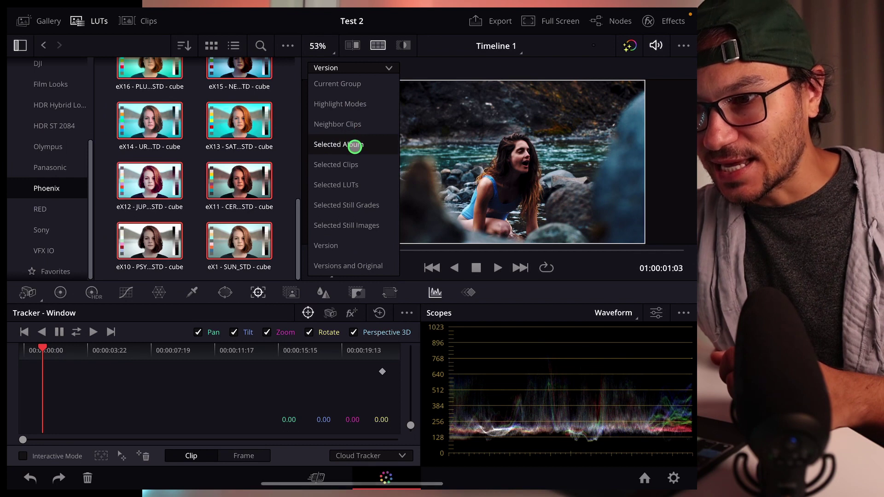
{"action": "left_click", "coordinate": [348, 184]}
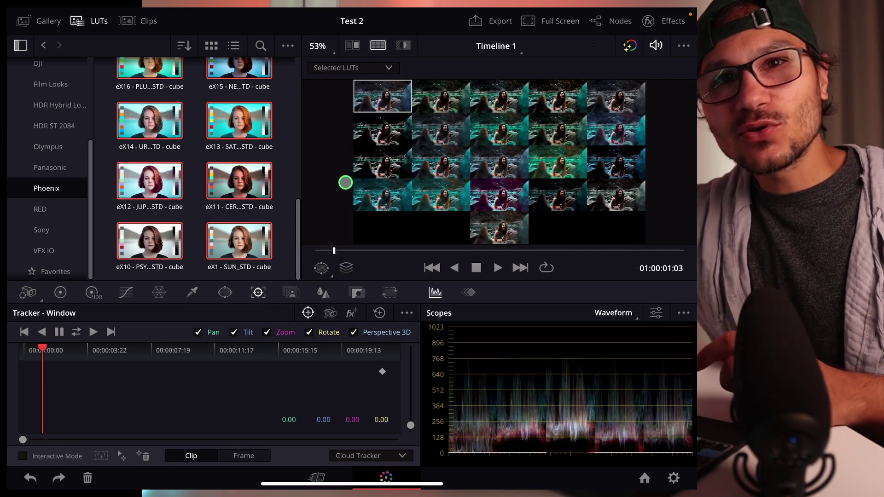
{"action": "scroll", "coordinate": [484, 158], "scroll_direction": "down", "scroll_amount": 3}
{"action": "scroll", "coordinate": [484, 159], "scroll_direction": "up", "scroll_amount": 4}
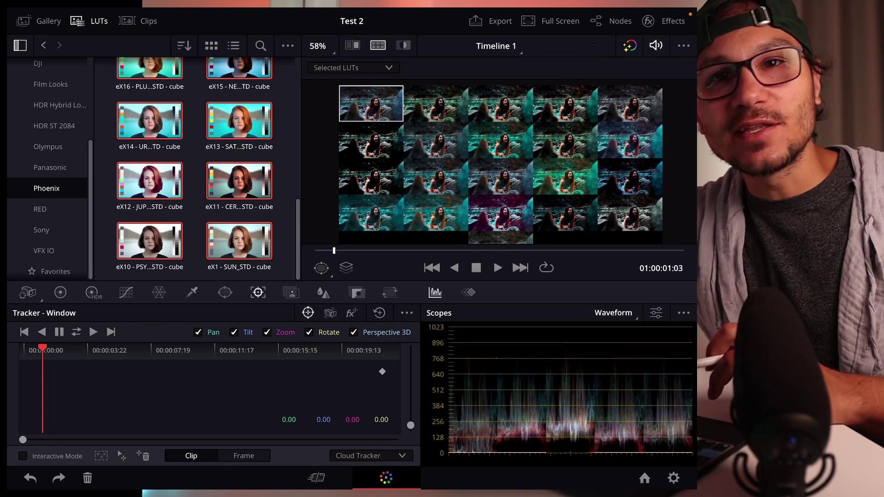
{"action": "left_click_drag", "start_coordinate": [483, 165], "coordinate": [489, 153]}
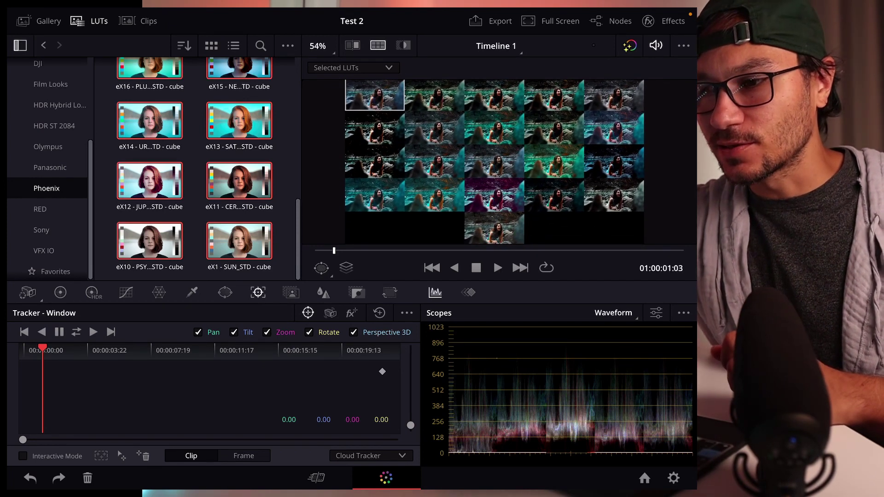
{"action": "left_click_drag", "start_coordinate": [498, 159], "coordinate": [483, 159]}
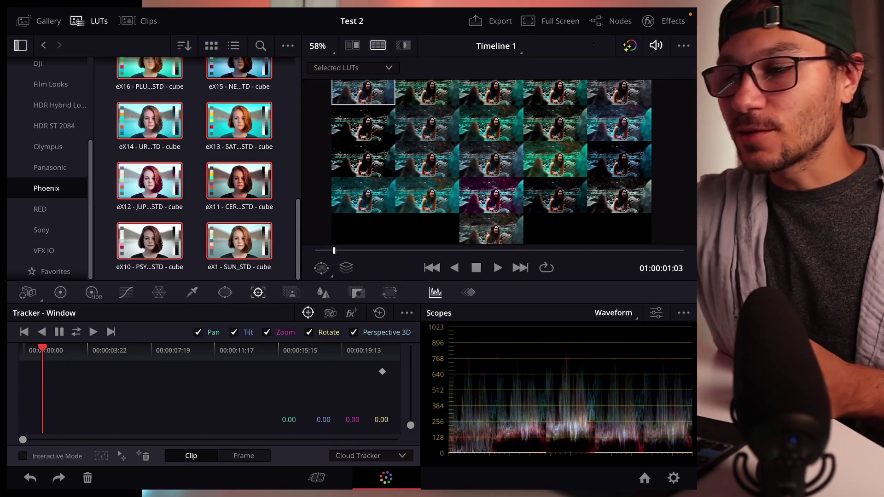
{"action": "scroll", "coordinate": [497, 159], "scroll_direction": "up", "scroll_amount": 3}
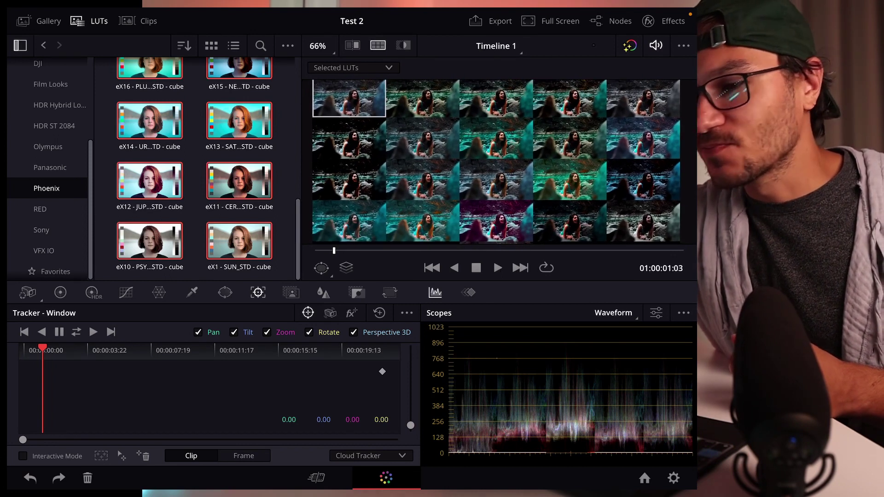
{"action": "scroll", "coordinate": [497, 159], "scroll_direction": "down", "scroll_amount": 2}
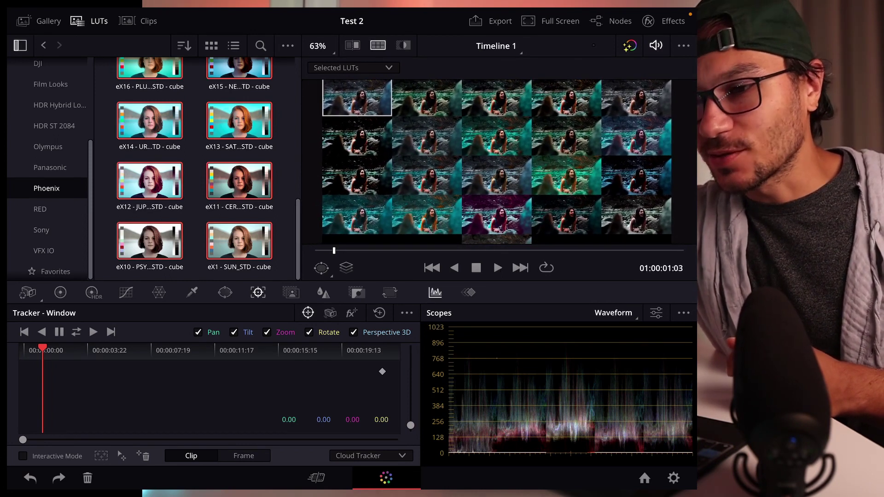
{"action": "scroll", "coordinate": [496, 159], "scroll_direction": "down", "scroll_amount": 2}
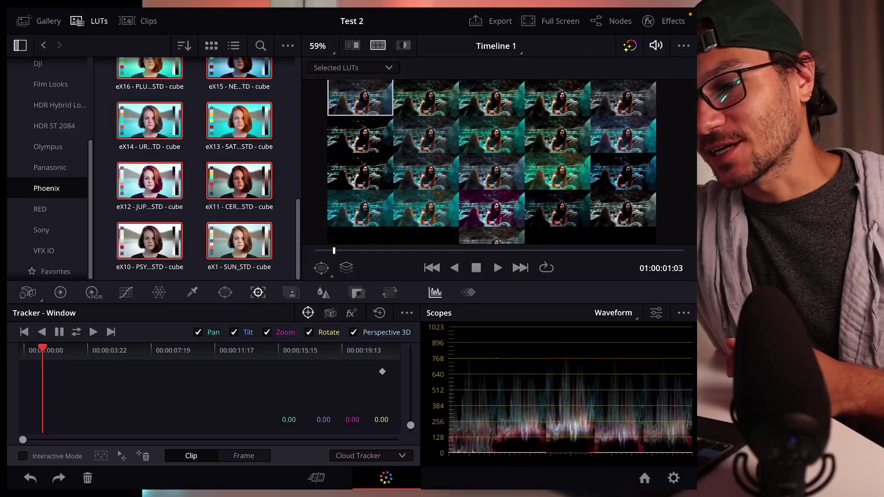